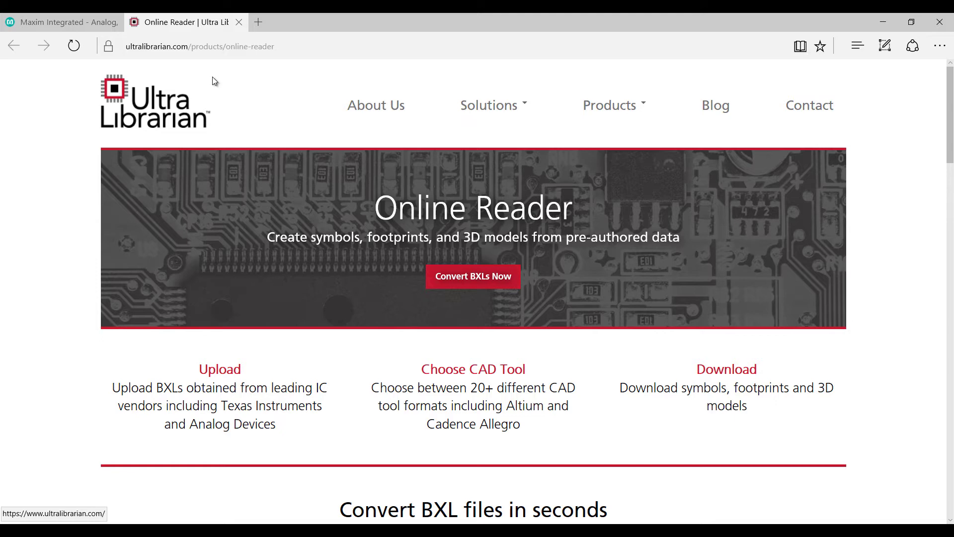
On Maxim Integrated's CAD Symbols and Footprints tool, find MAX8729 and download MAX8729EEI.bxl
{"action": "left_click", "coordinate": [59, 22]}
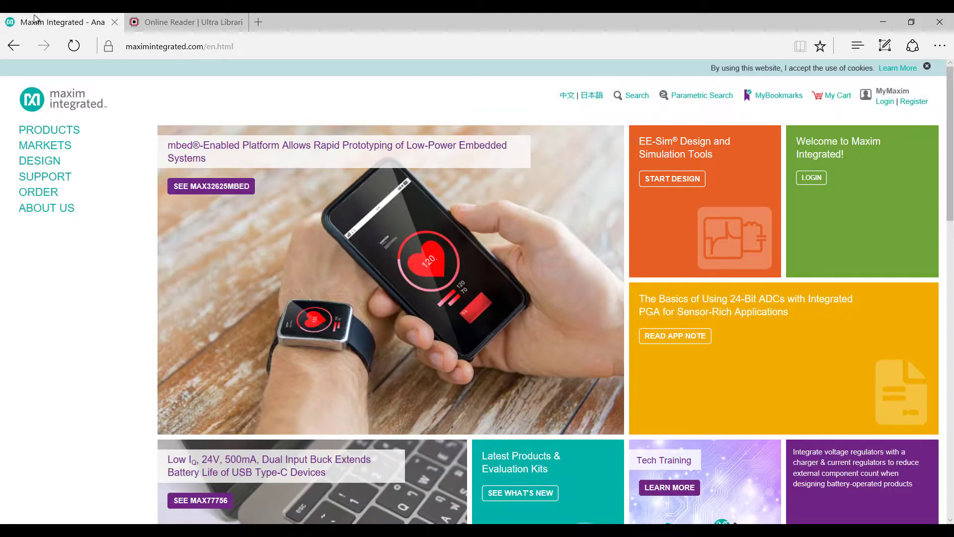
{"action": "left_click", "coordinate": [39, 161]}
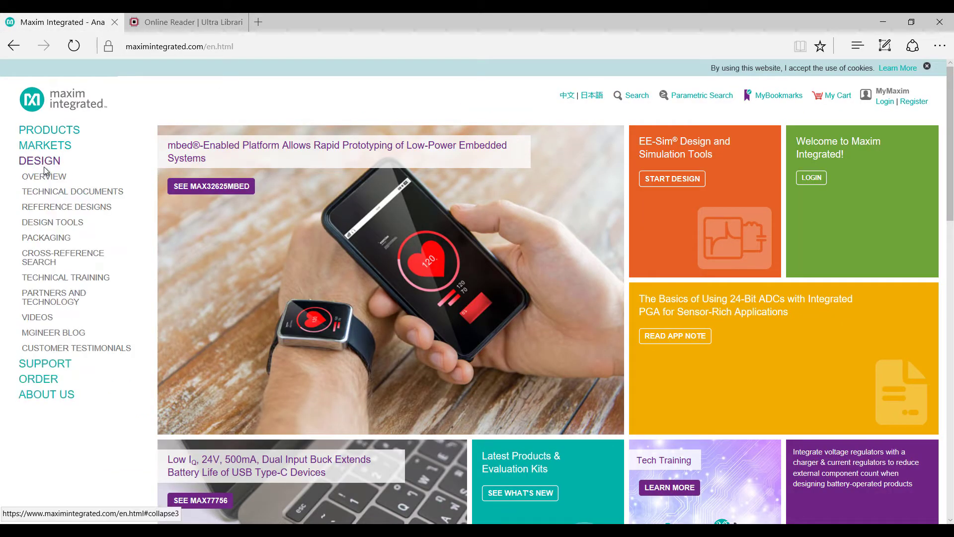
{"action": "left_click", "coordinate": [52, 222]}
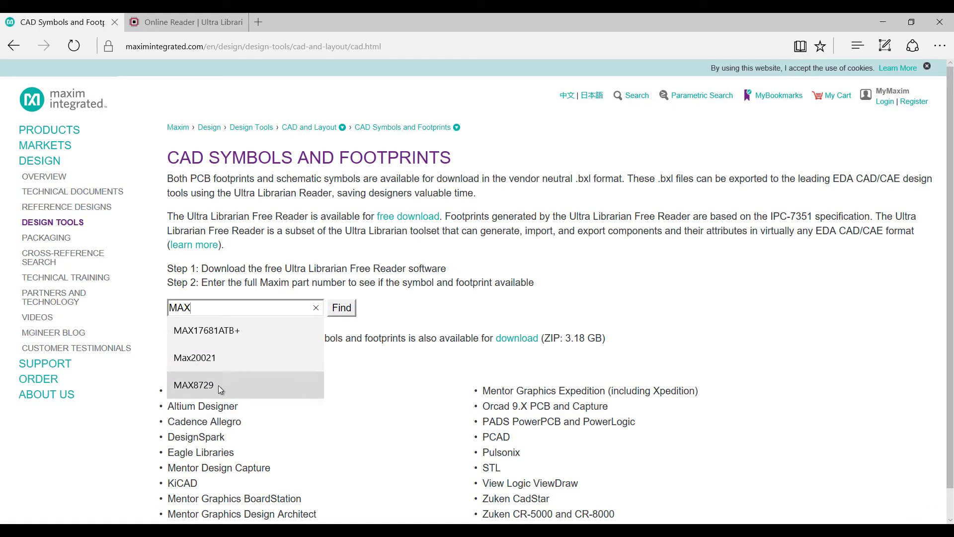
{"action": "left_click", "coordinate": [193, 384]}
{"action": "left_click", "coordinate": [341, 307]}
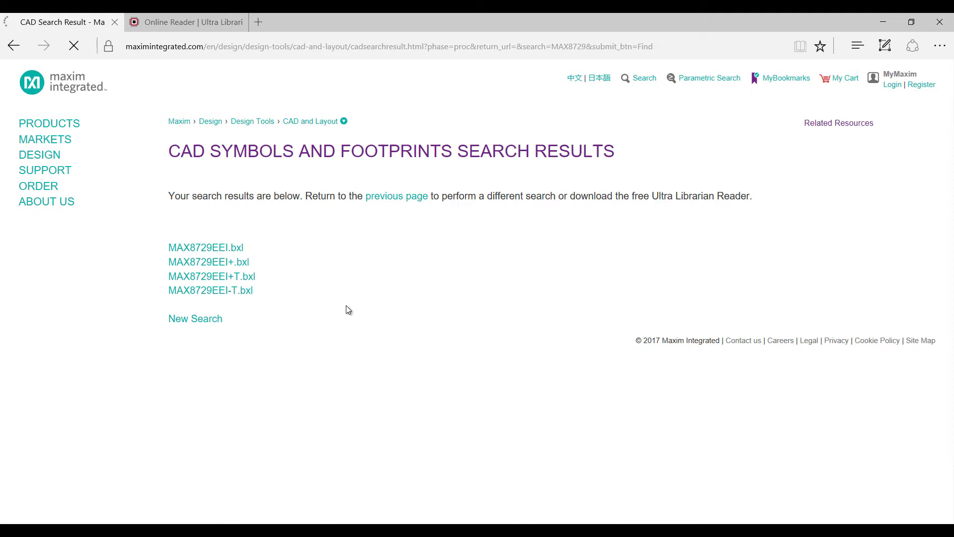
{"action": "left_click", "coordinate": [238, 256]}
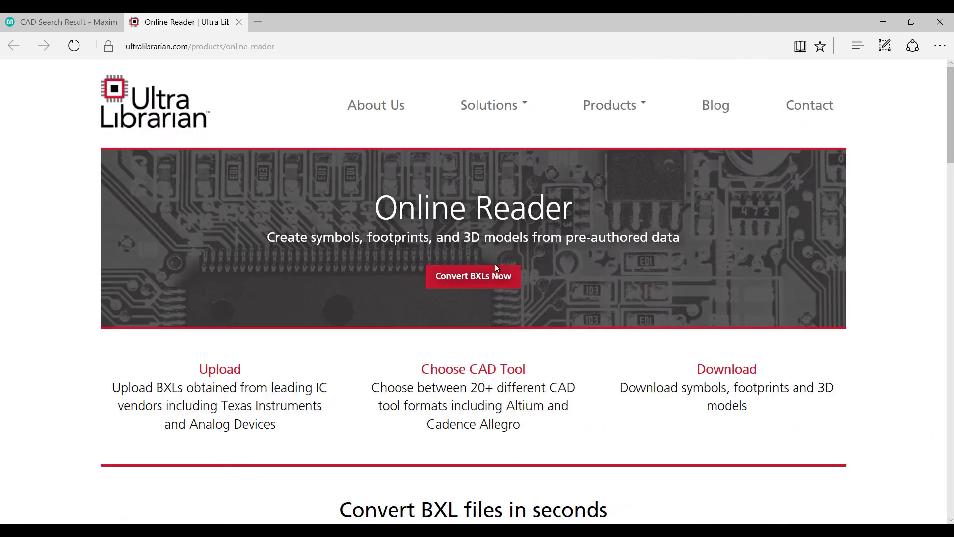
Upload the downloaded max8729eei.bxl file on the Convert BXLs Now page
{"action": "left_click", "coordinate": [489, 282]}
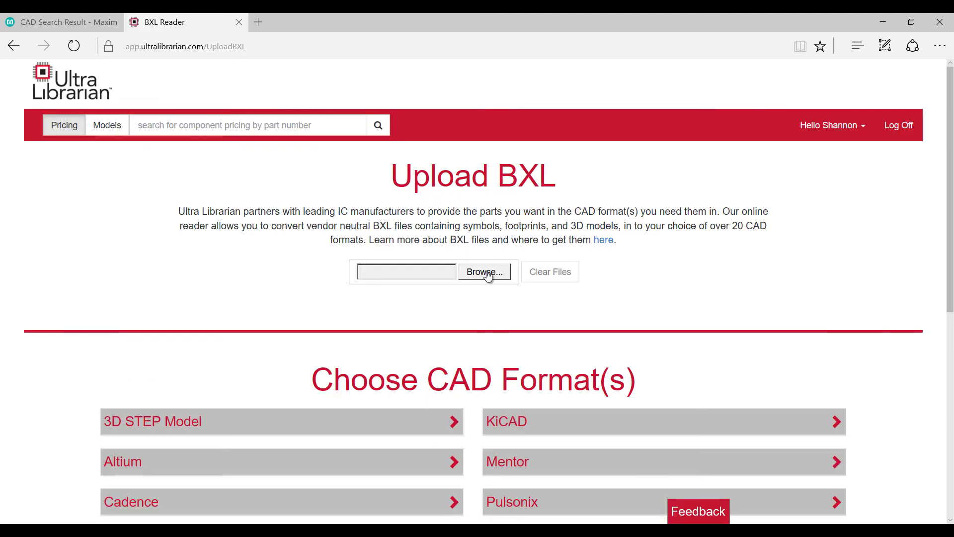
{"action": "left_click", "coordinate": [489, 273]}
{"action": "left_click", "coordinate": [160, 142]}
{"action": "left_click", "coordinate": [372, 289]}
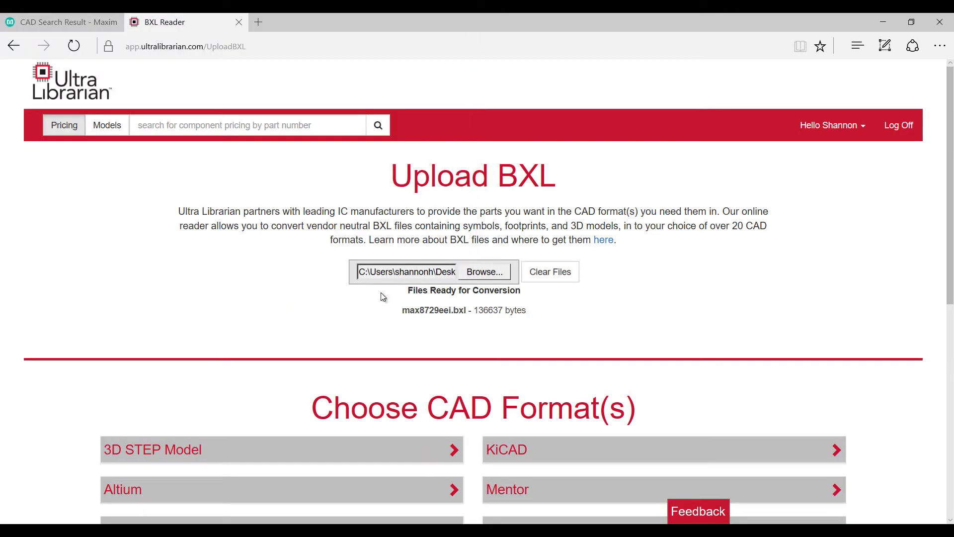
{"action": "scroll", "coordinate": [528, 291], "scroll_direction": "down", "scroll_amount": 3}
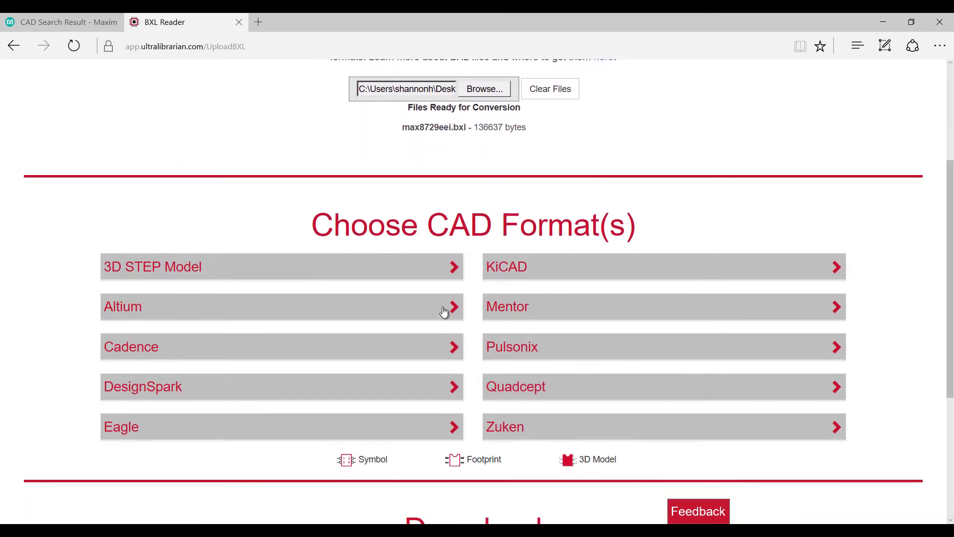
Select 3D STEP Model, OrCAD/Allegro PCB Editor v17.2+ and OrCAD Capture v9+ export formats
{"action": "left_click", "coordinate": [454, 267]}
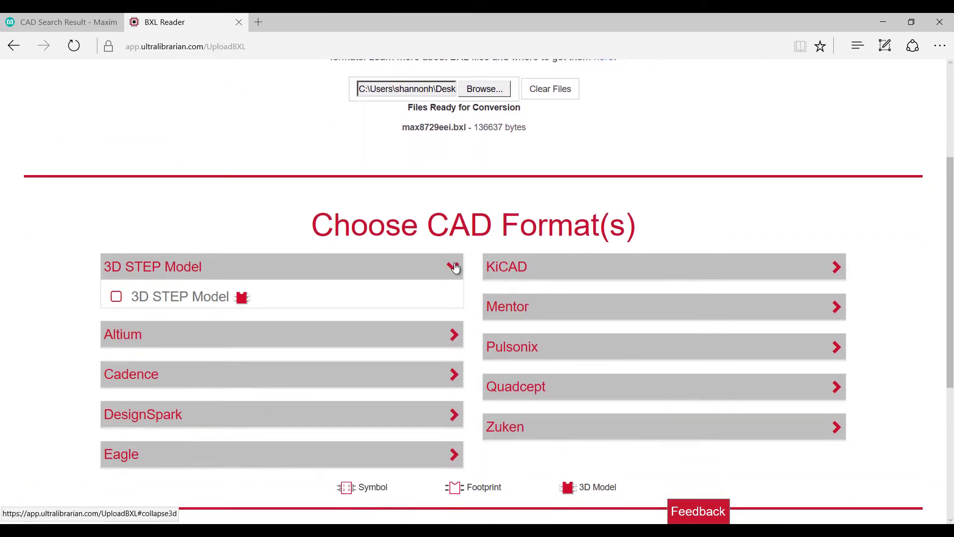
{"action": "left_click", "coordinate": [116, 297]}
{"action": "left_click", "coordinate": [372, 389]}
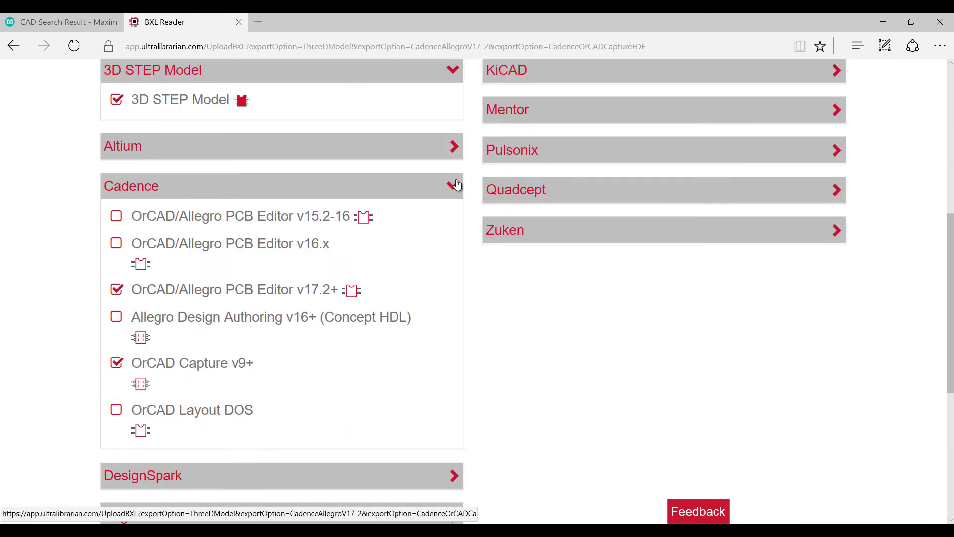
{"action": "left_click", "coordinate": [453, 187]}
{"action": "left_click", "coordinate": [453, 71]}
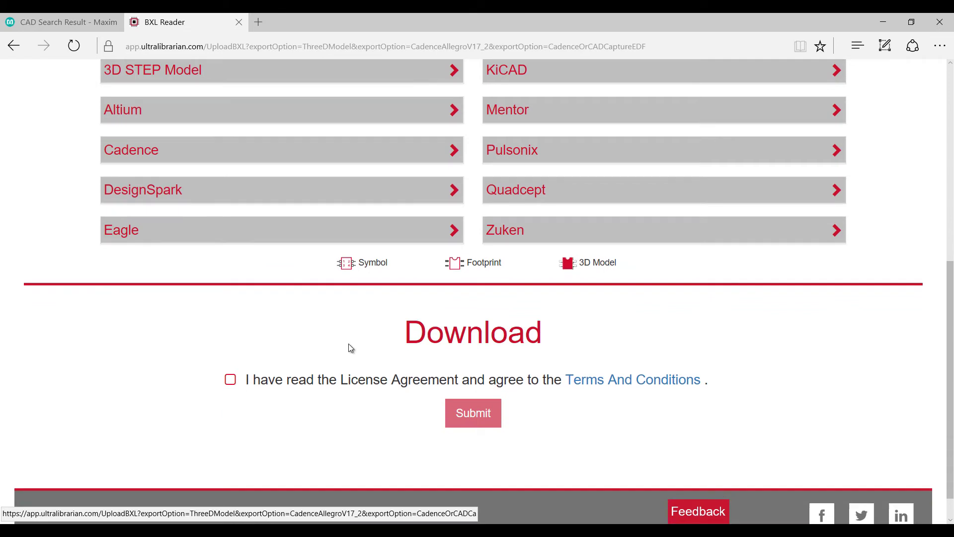
Accept the license, submit the conversion, and pick the converted Capture library from exports.zip
{"action": "left_click", "coordinate": [230, 379]}
{"action": "left_click", "coordinate": [474, 413]}
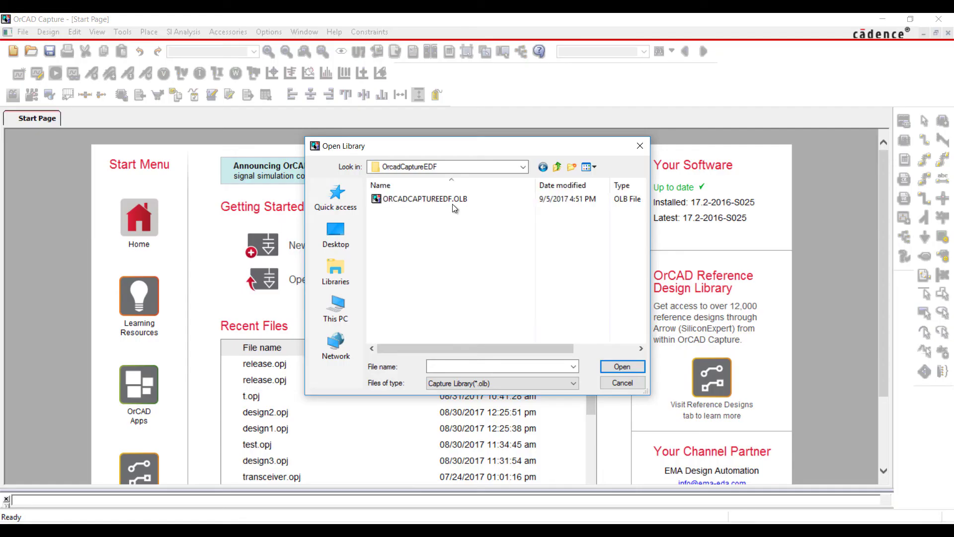
{"action": "left_click", "coordinate": [455, 202]}
Open ORCADCAPTUREEDF.OLB and display the MAX8729EEI part with its 28 pins
{"action": "left_click", "coordinate": [609, 371]}
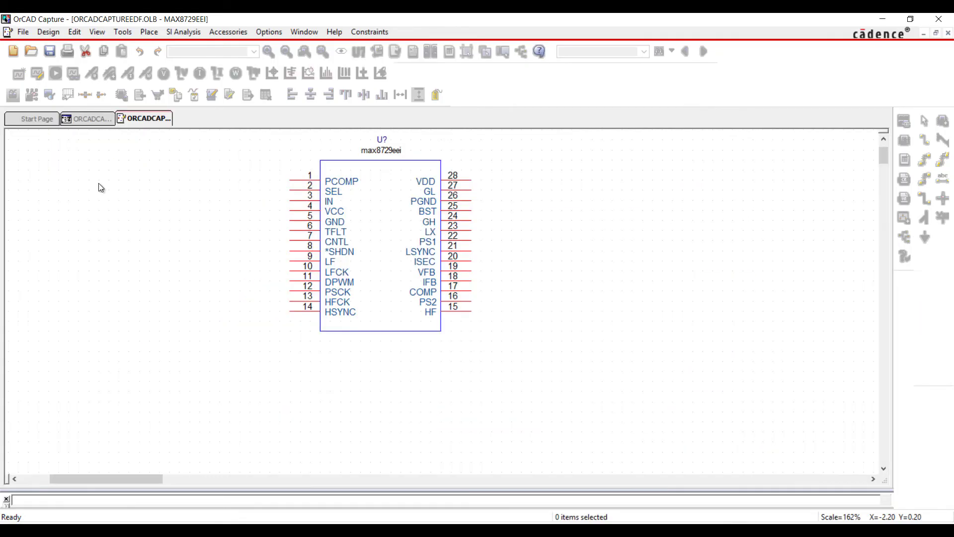